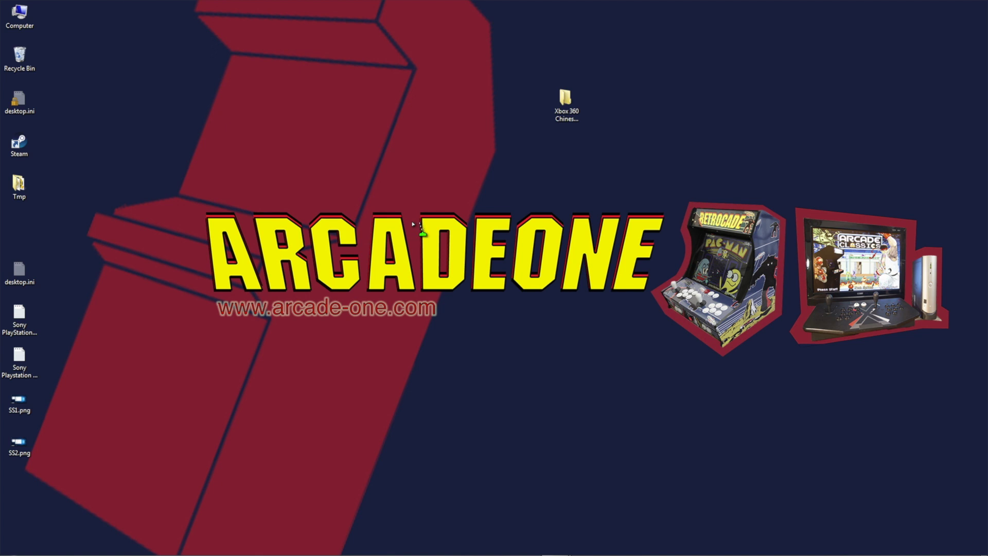
Open the Xbox 360 Chinese Receiver Drivers folder and move its window to the screen's right side
click(566, 106)
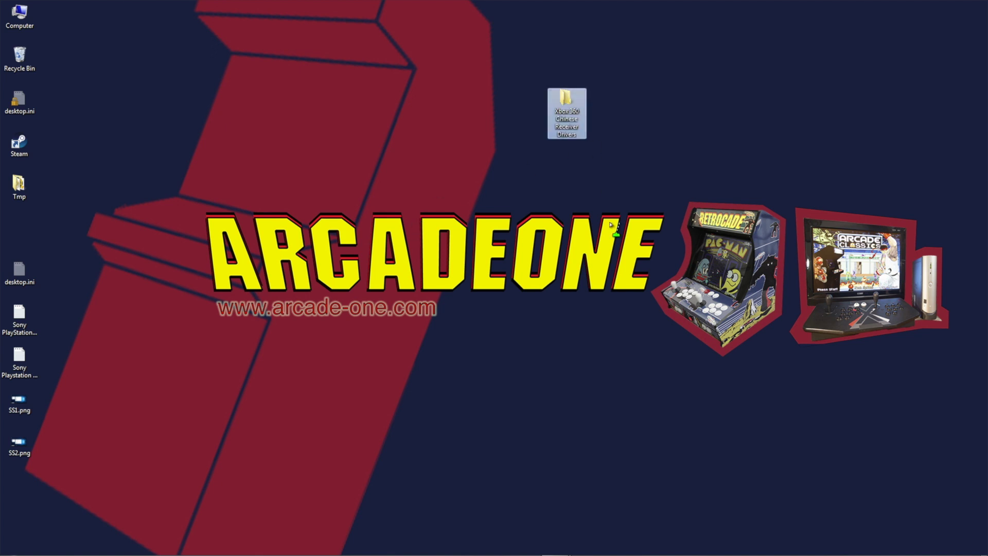
double_click(573, 121)
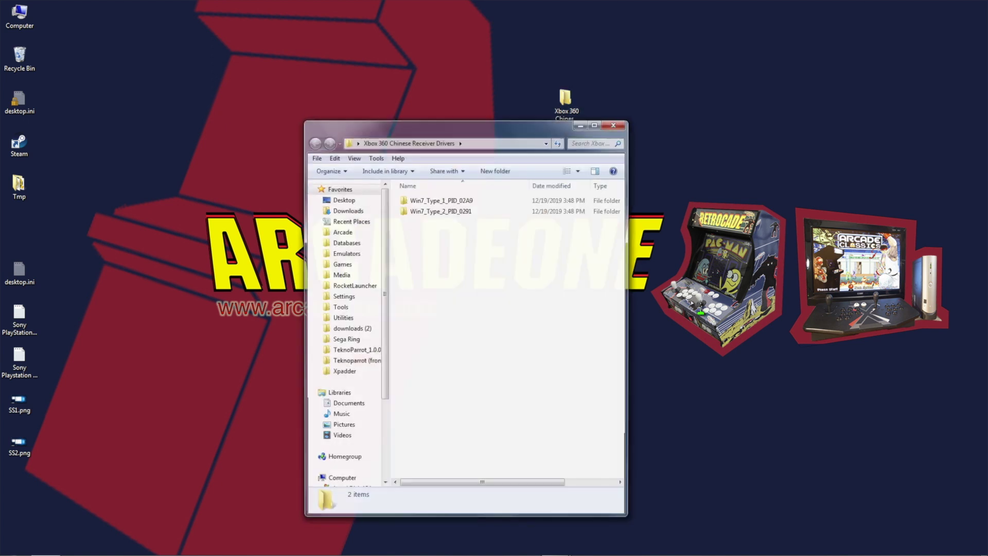
drag(549, 129, 738, 118)
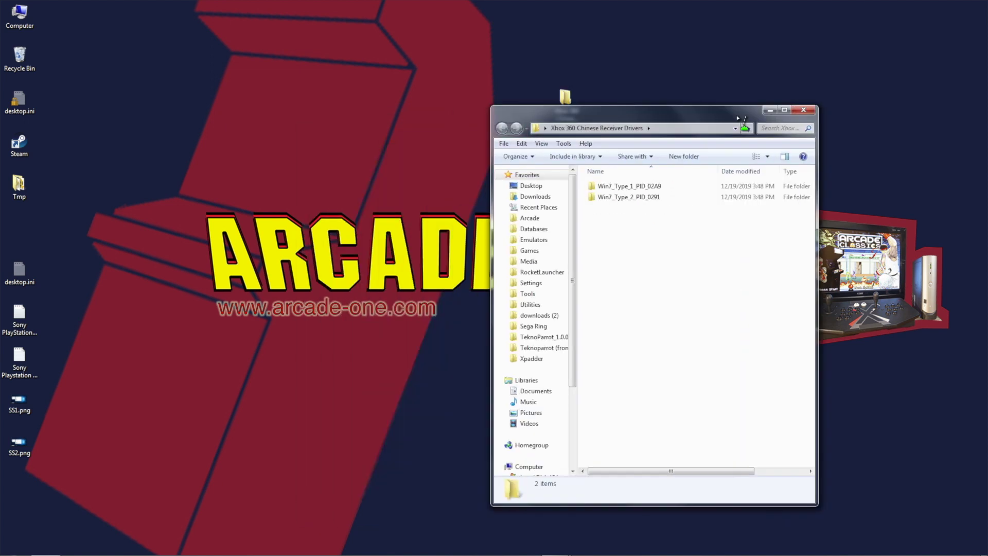
click(617, 186)
click(631, 200)
click(657, 252)
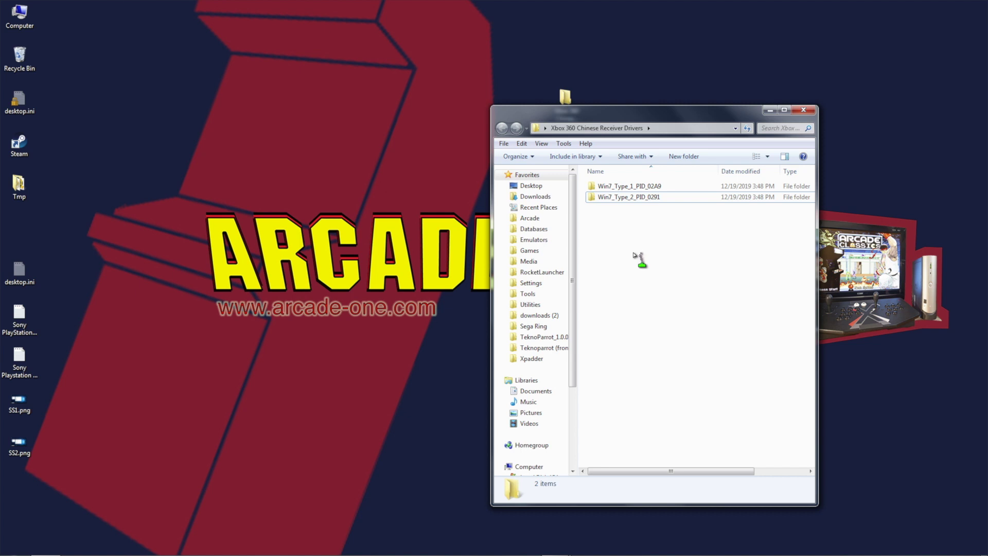
Launch Device Manager by searching 'device', move its window down, and select the Unknown device
drag(623, 225, 628, 181)
click(5, 553)
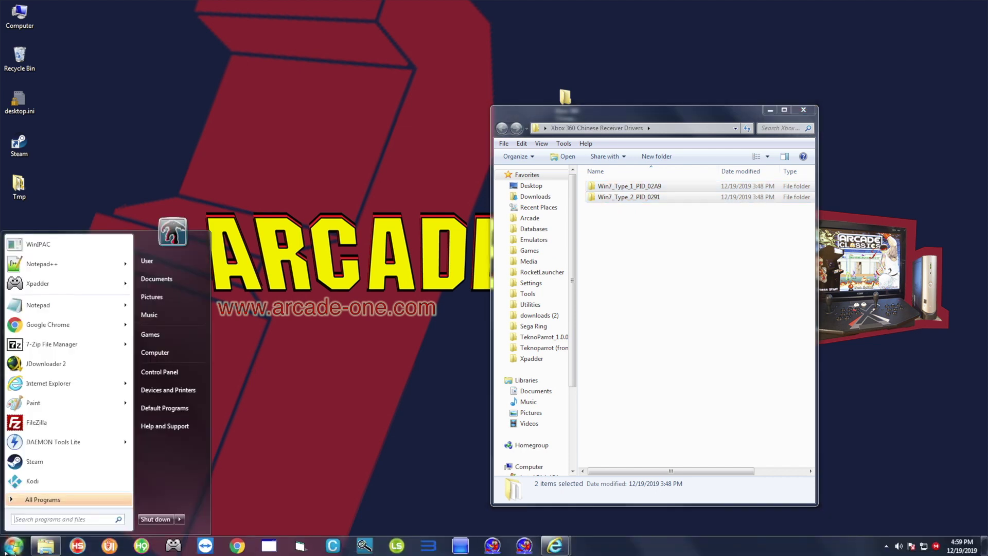
text(device)
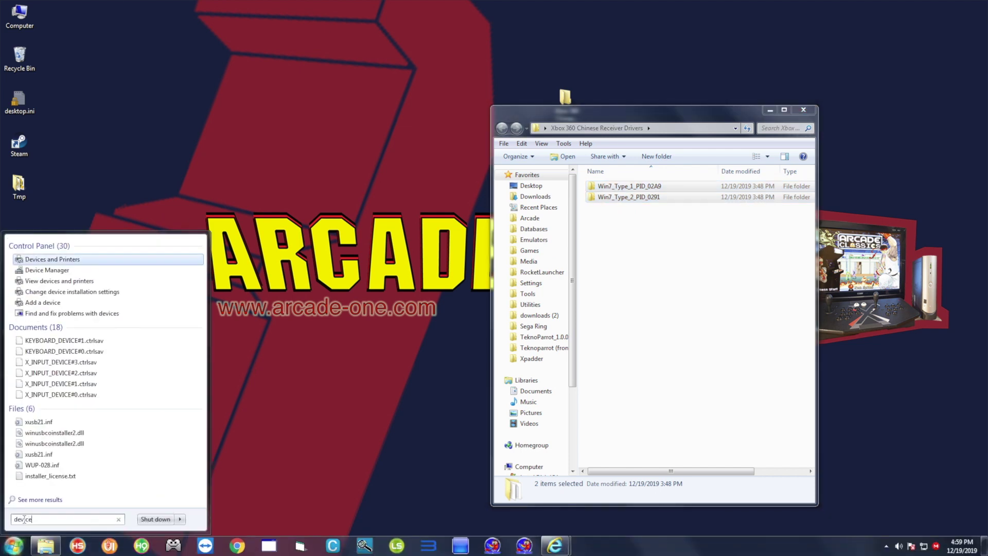
click(46, 272)
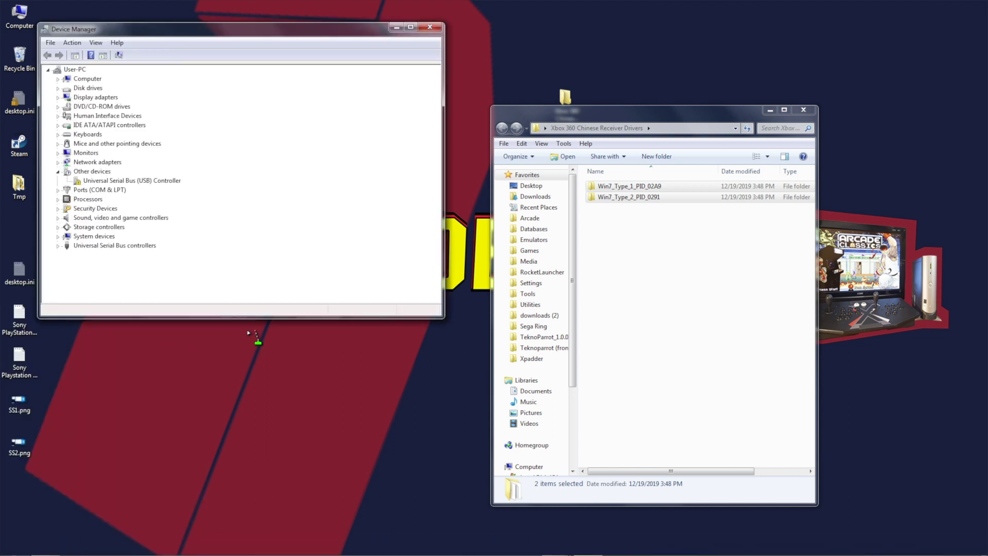
drag(222, 31, 263, 117)
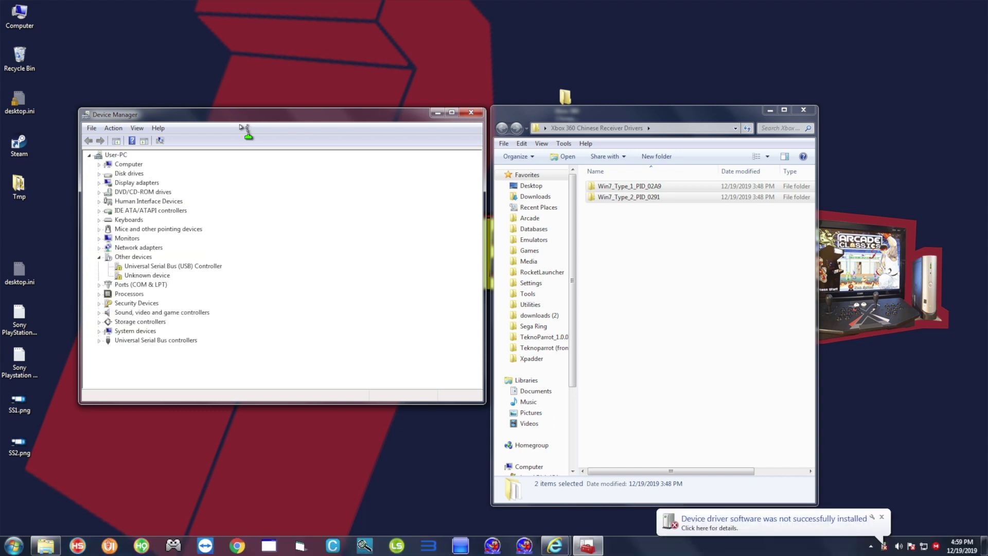
click(143, 275)
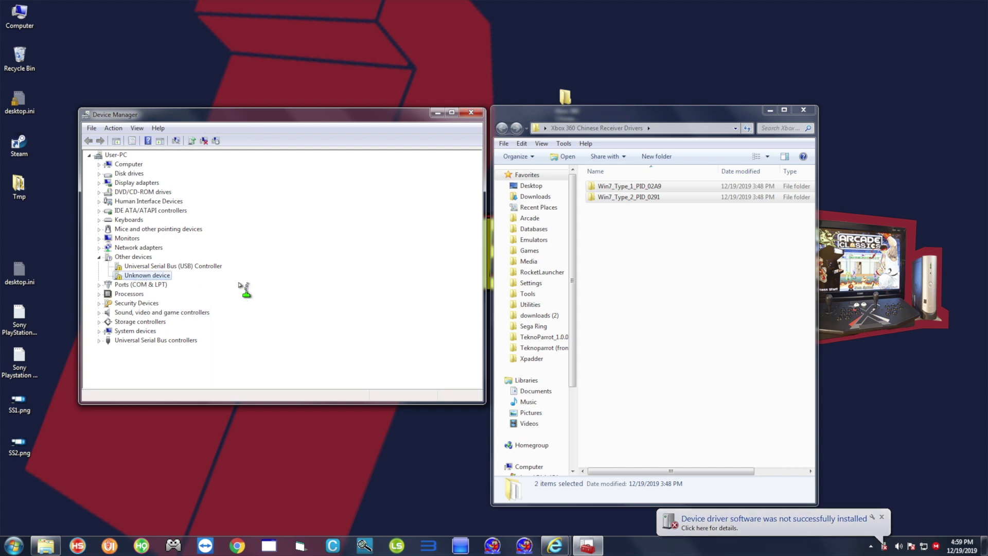
Start a manual driver update for the Unknown device, choosing to pick from a list of device types
right_click(136, 278)
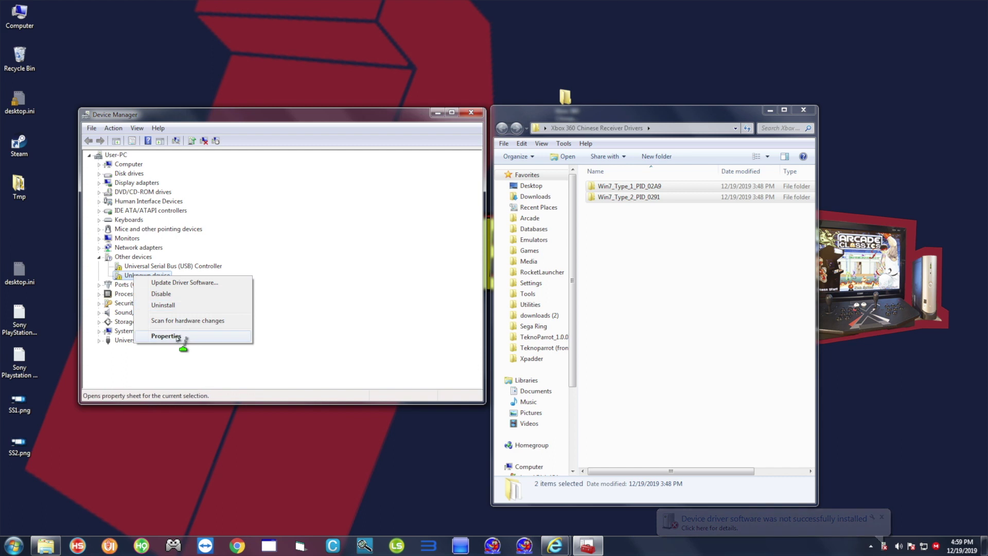
click(186, 336)
click(311, 320)
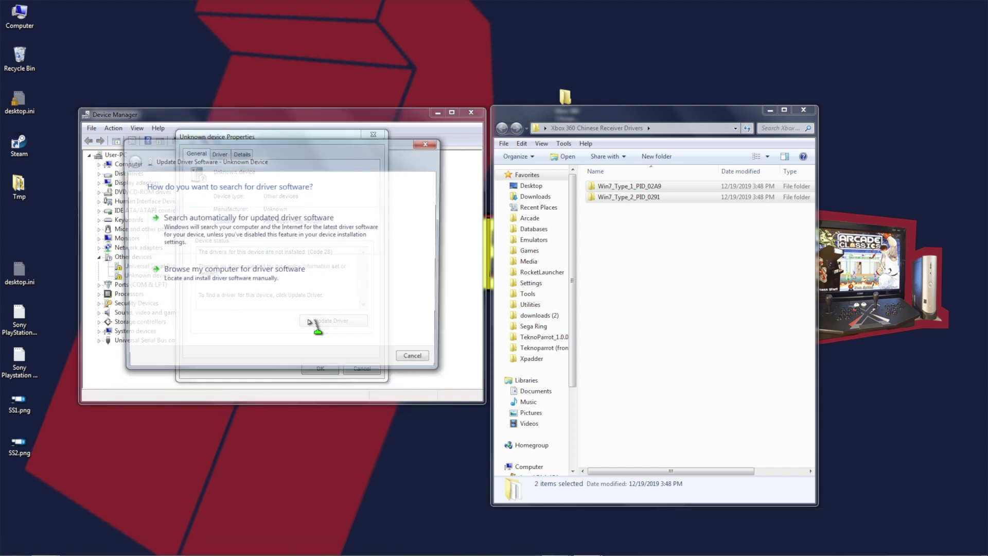
click(209, 284)
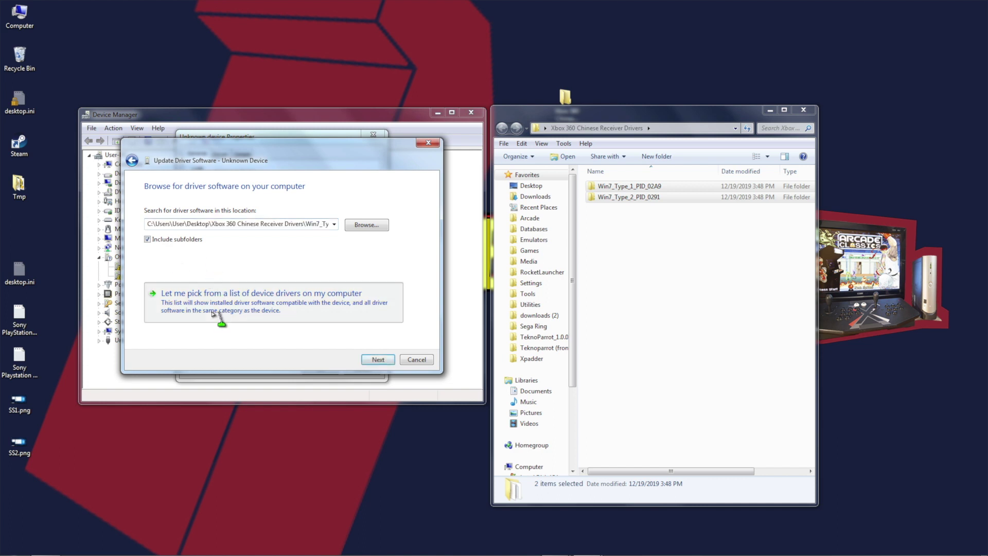
click(213, 312)
drag(404, 238, 404, 322)
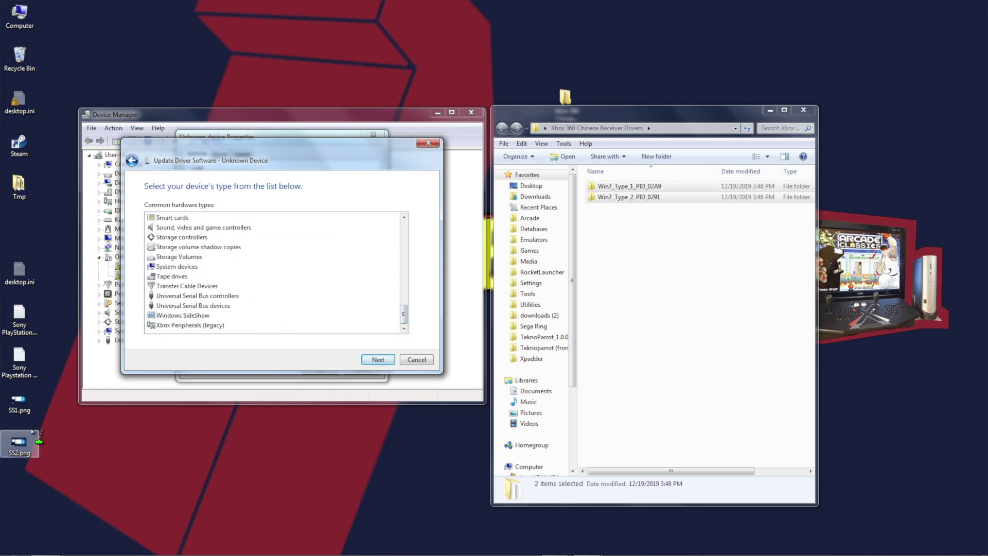
click(19, 401)
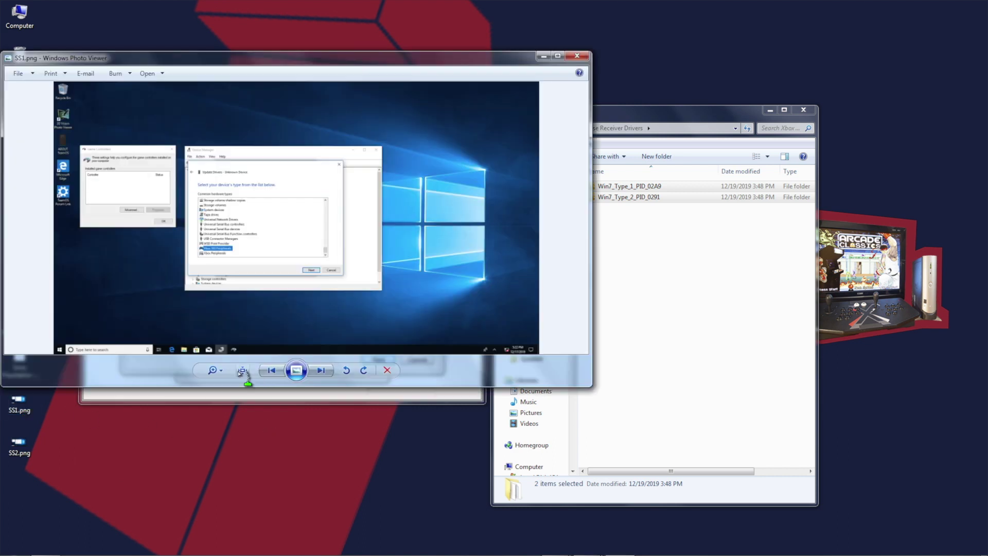
Zoom into SS1.png and SS2.png to see the Xbox 360 Wireless Receiver for Windows driver choice, then close them
click(212, 370)
drag(210, 362, 183, 335)
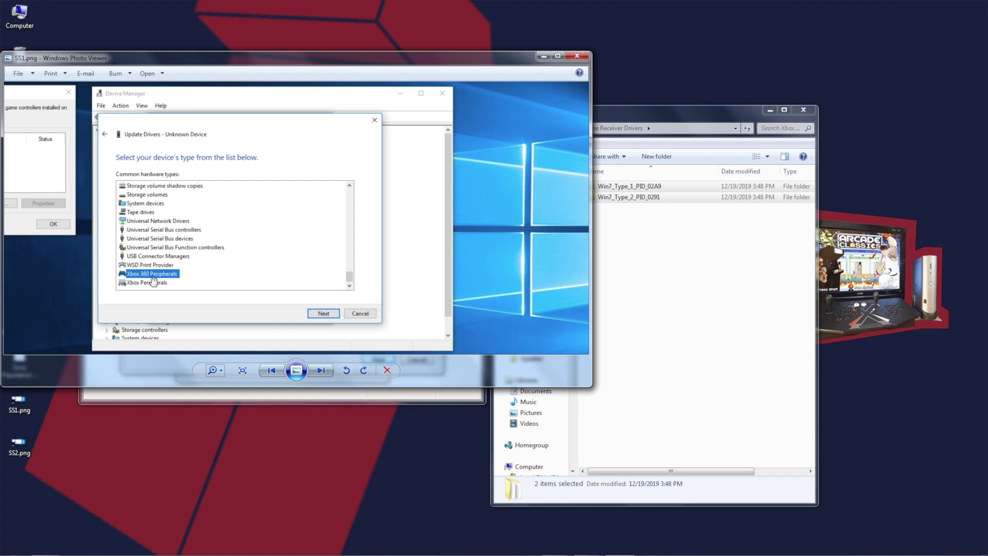
double_click(20, 445)
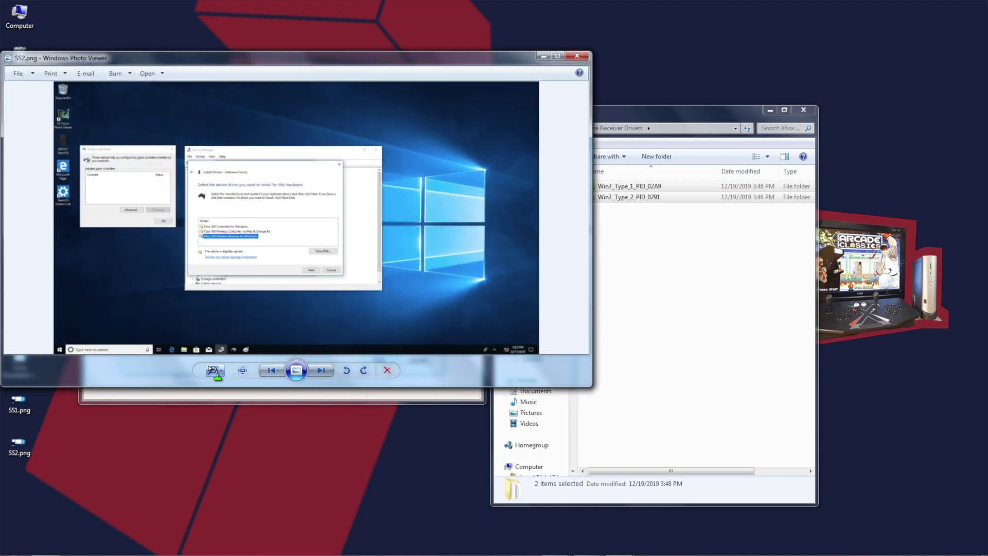
click(217, 370)
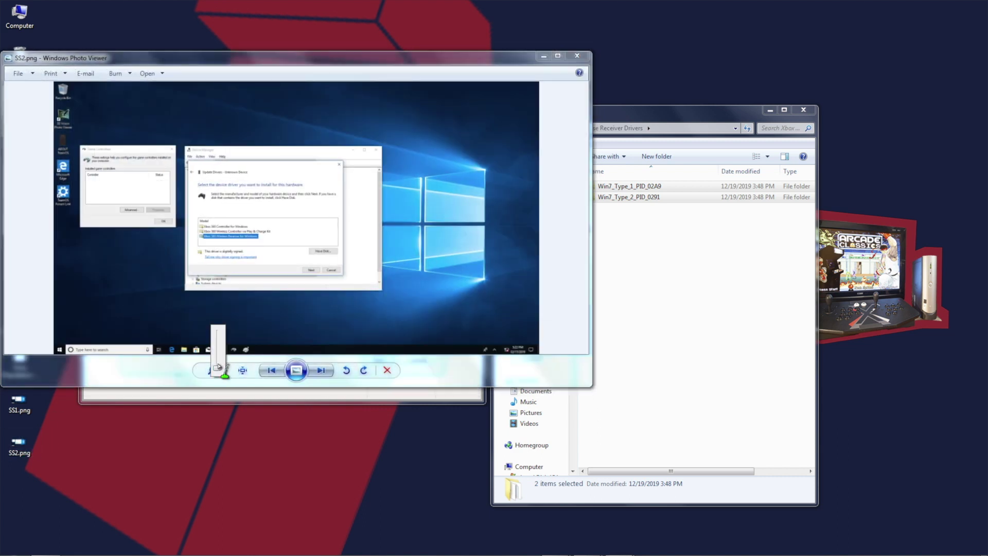
drag(219, 370, 151, 330)
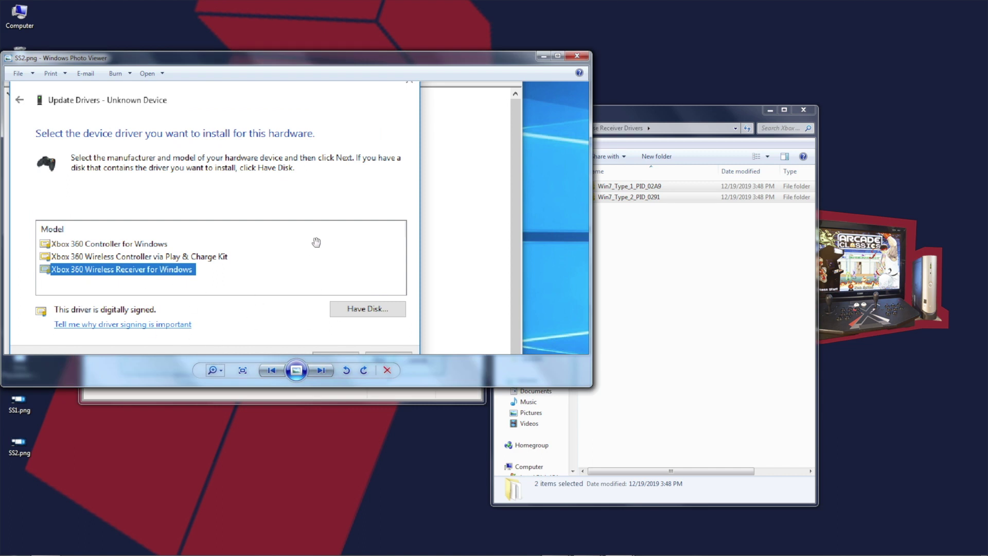
key(alt+F4)
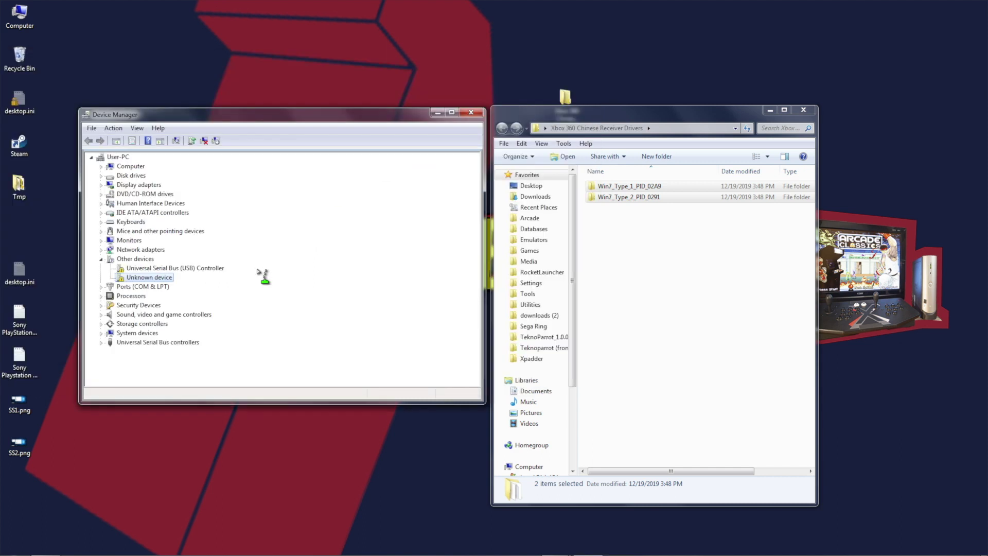
right_click(138, 280)
Show the Unknown device's hardware ID USB\VID_045E&PID_0291 and select the matching Win7_Type_2_PID_0291 folder
click(170, 344)
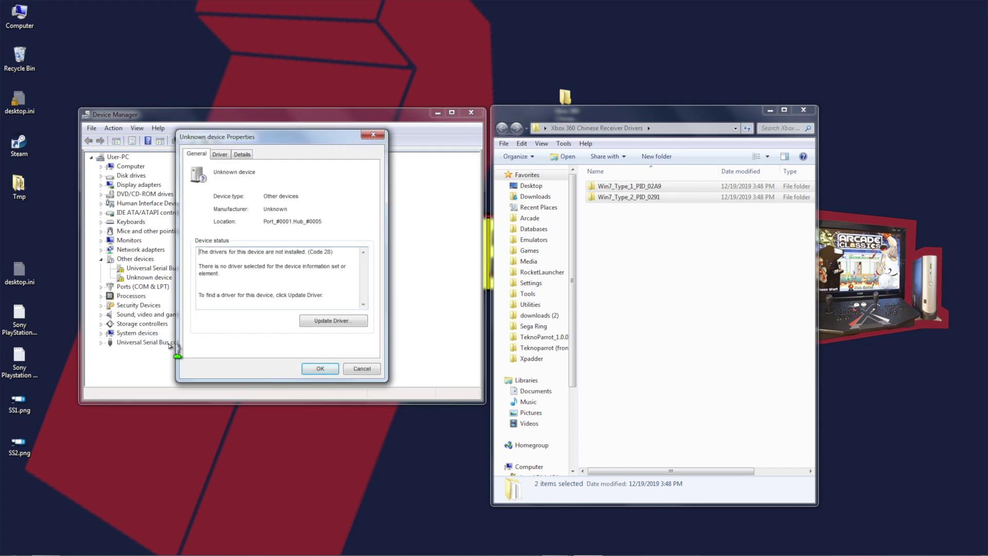
drag(276, 139, 267, 147)
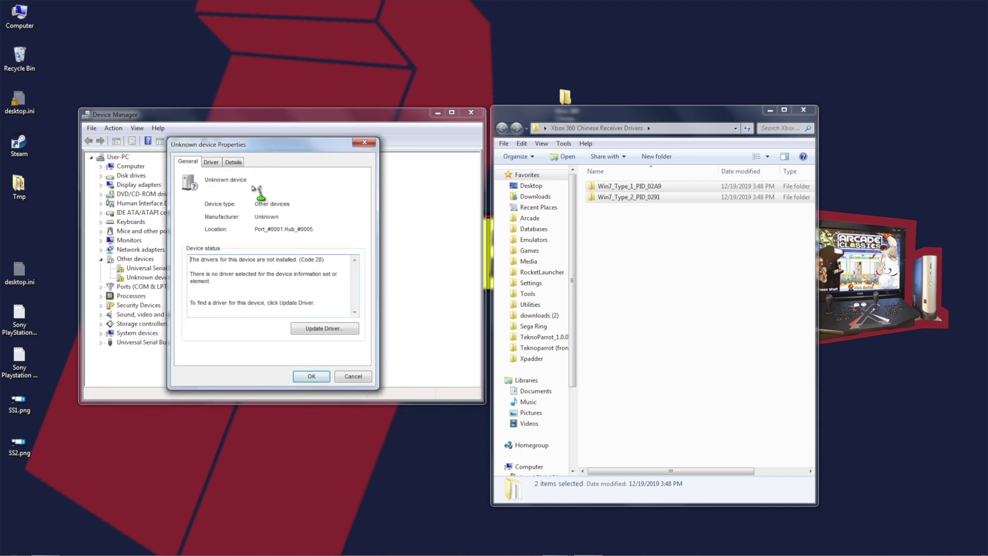
click(239, 165)
click(236, 216)
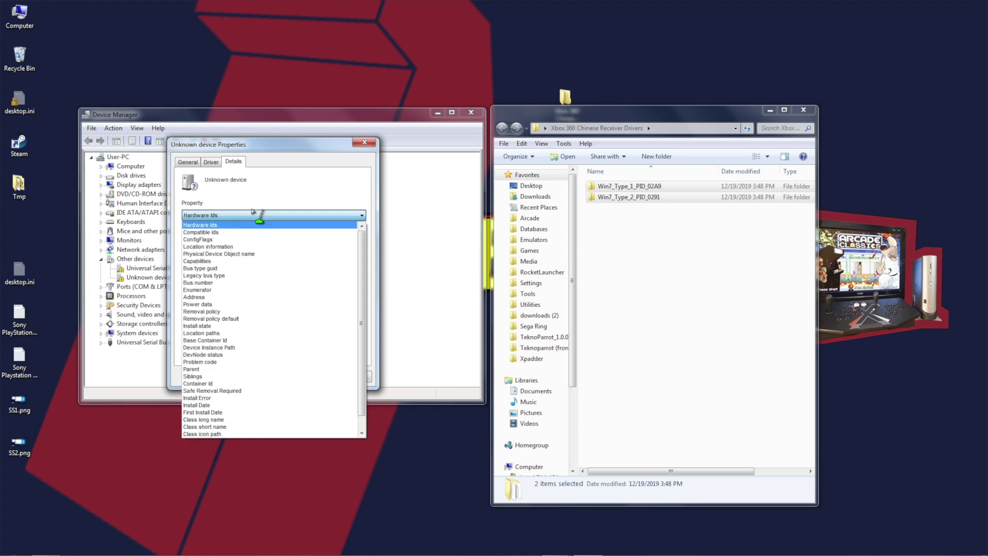
click(249, 225)
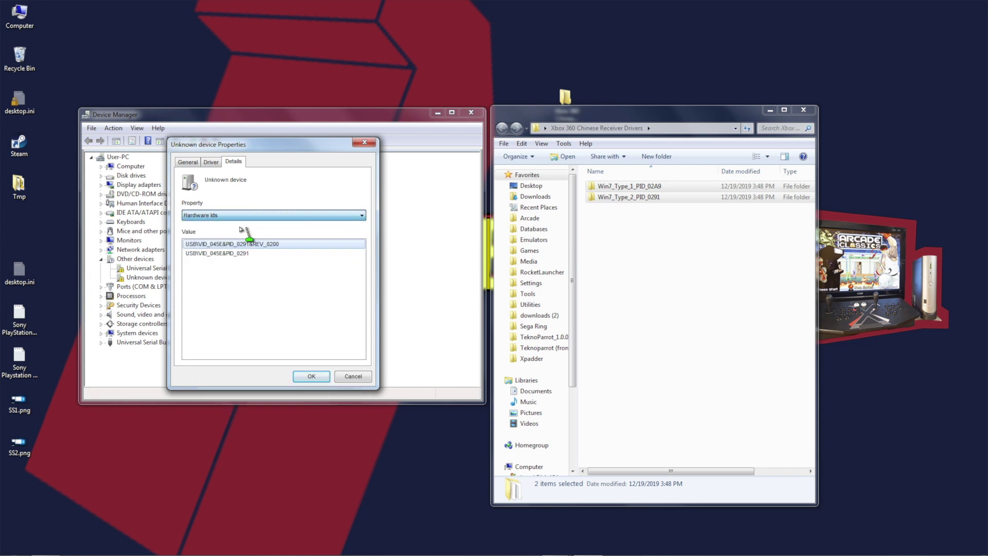
click(247, 255)
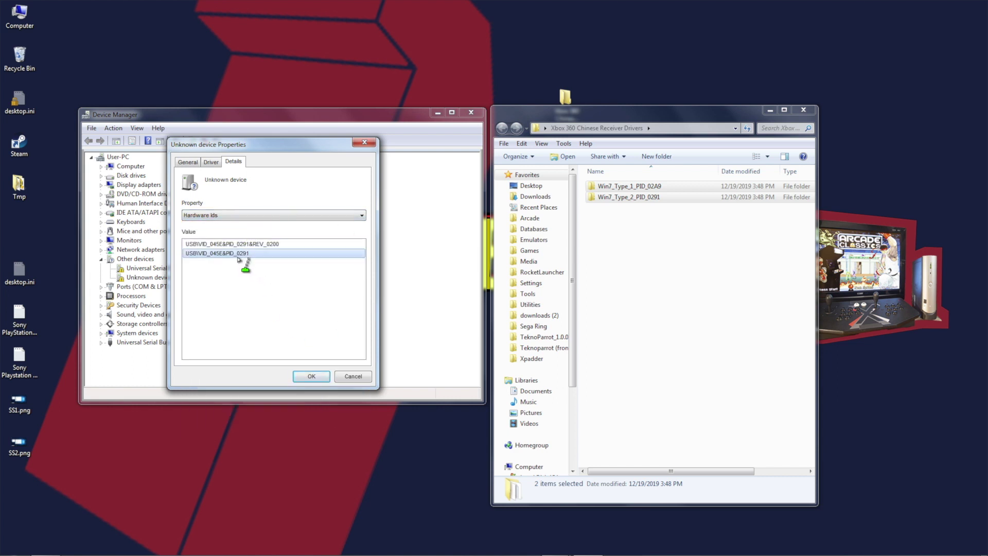
click(618, 253)
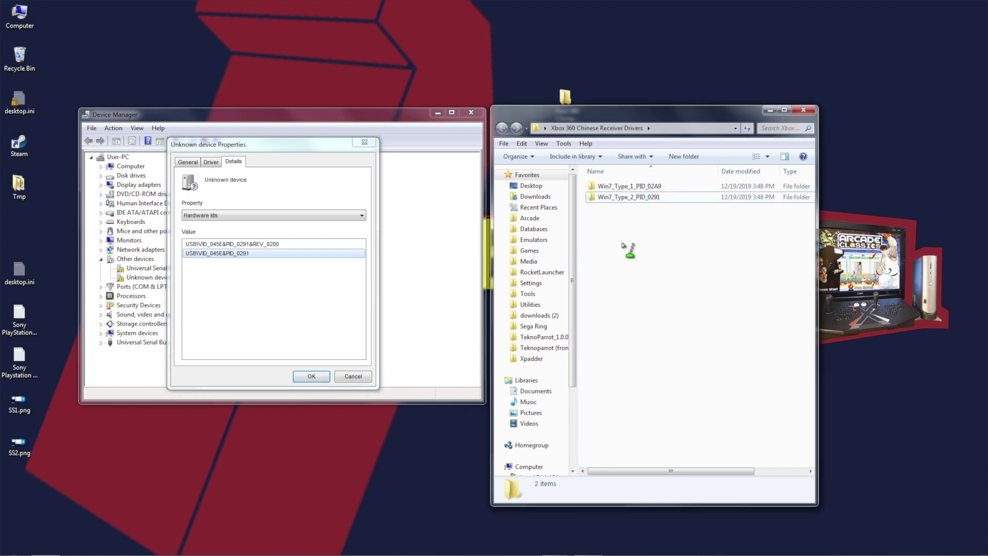
click(643, 199)
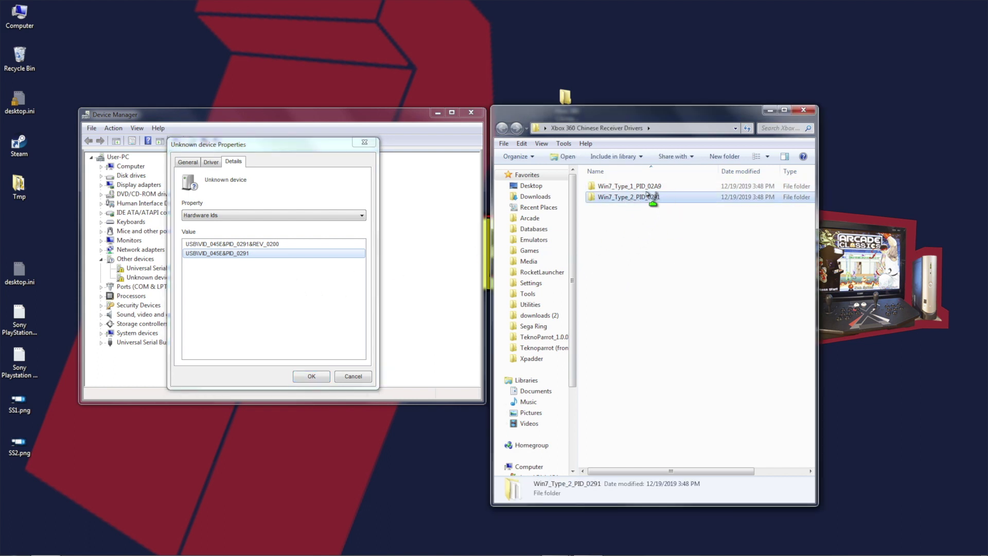
Open the Win7_Type_1_PID_02A9 folder and edit its xusb21.inf file with Notepad++
click(667, 188)
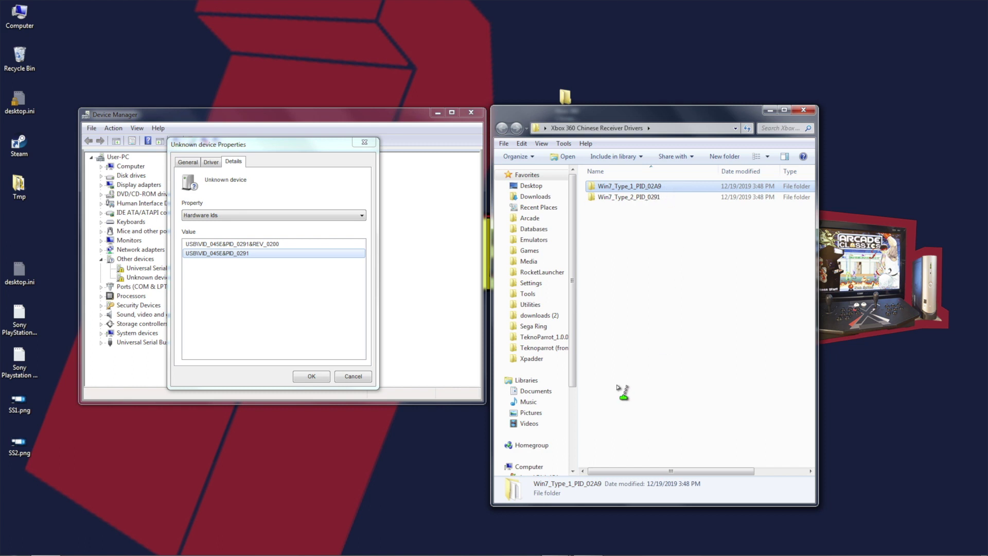
double_click(624, 187)
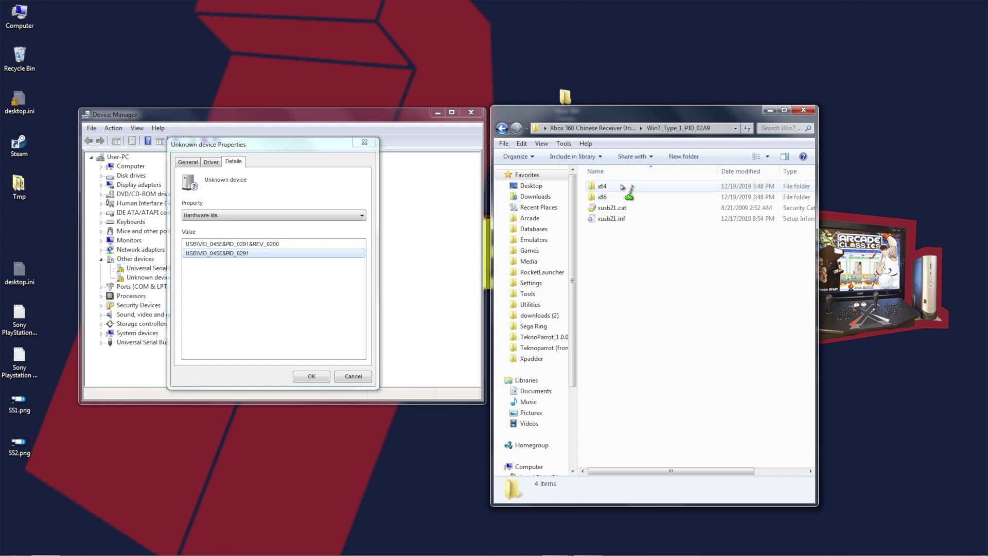
right_click(609, 221)
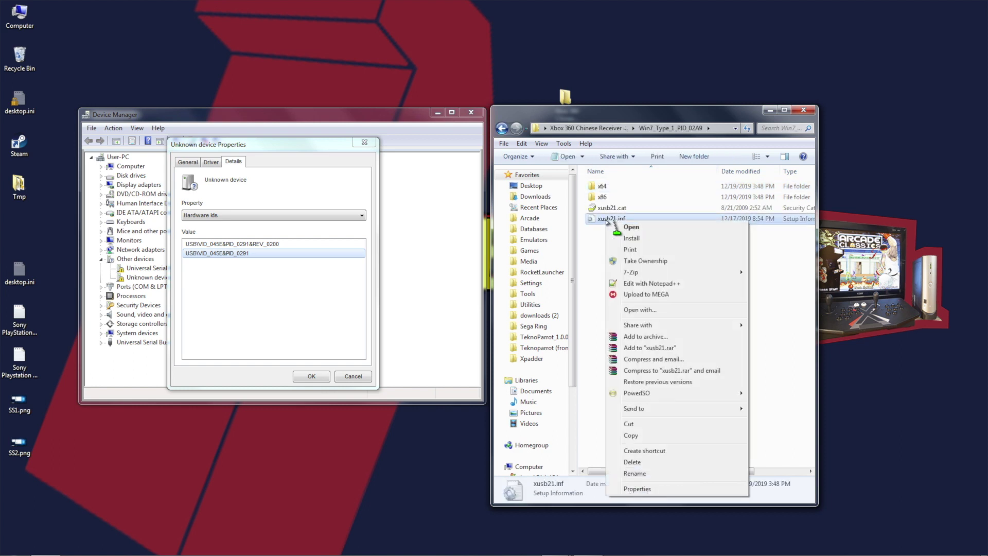
click(629, 283)
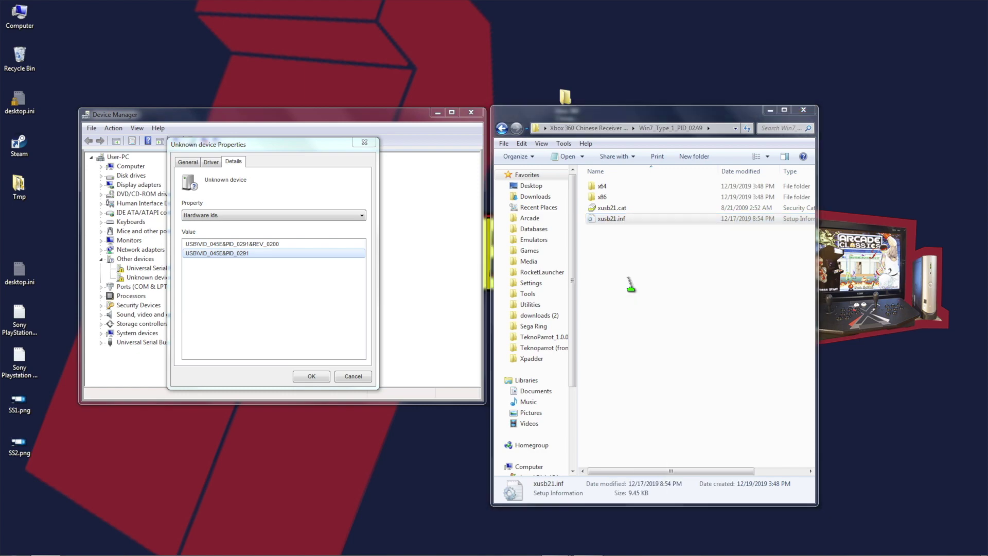
Highlight the PID_02A9 entries on lines 66, 76, 86 and 96 of xusb21.inf, then close Notepad++
scroll(308, 298, down, 5)
scroll(308, 298, up, 1)
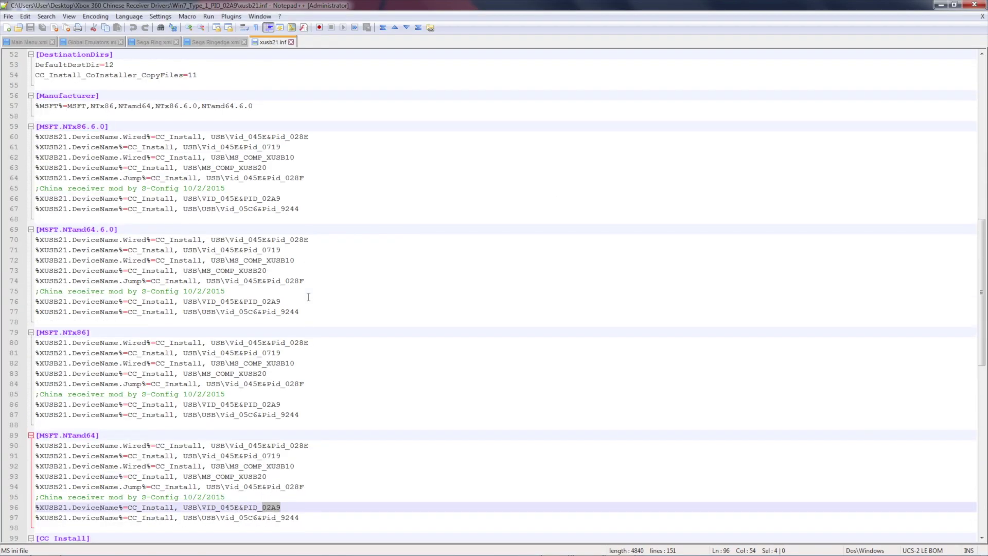
drag(286, 199, 267, 201)
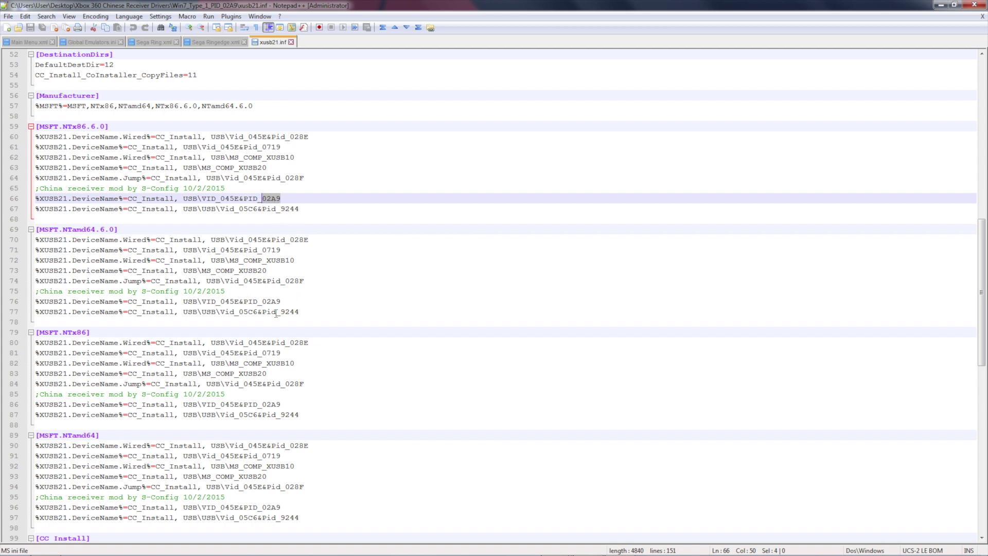
drag(263, 303, 279, 301)
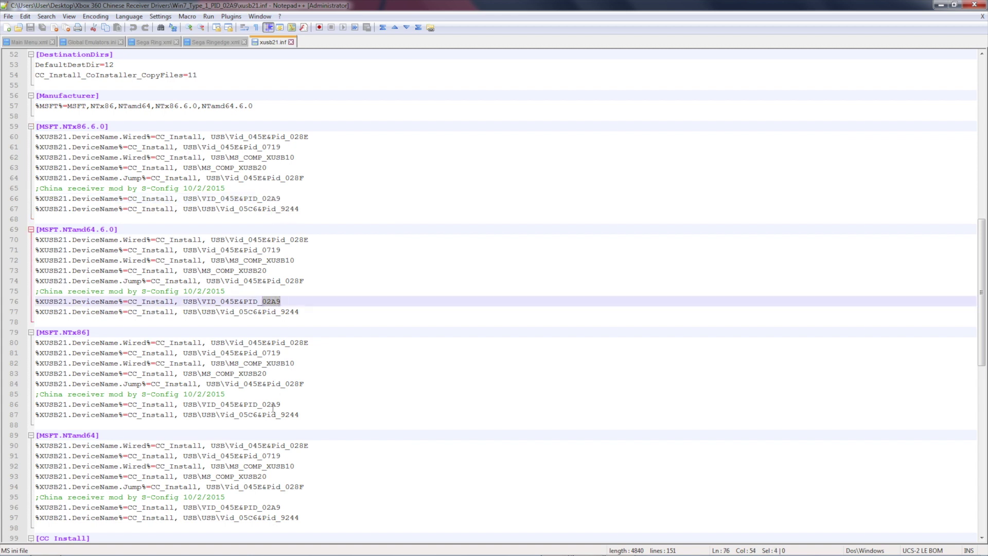
drag(263, 405, 281, 404)
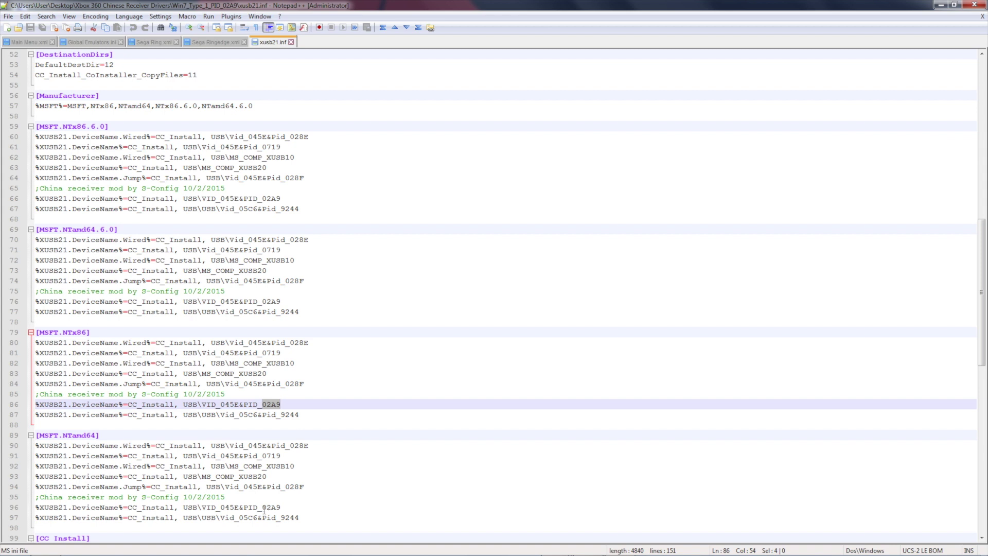
drag(263, 508, 282, 507)
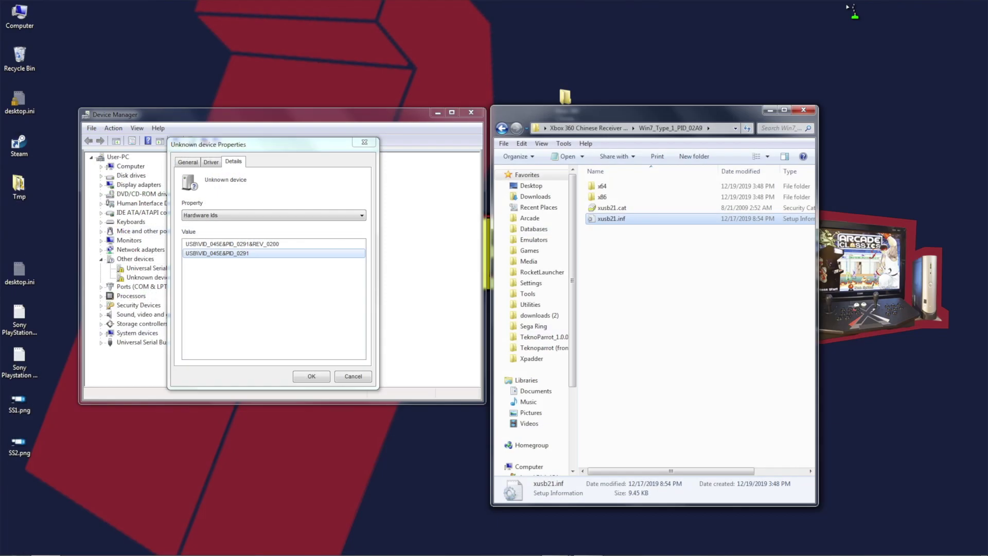
click(974, 5)
From the Unknown device's properties, start Update Driver and choose to browse the computer for driver software
click(348, 162)
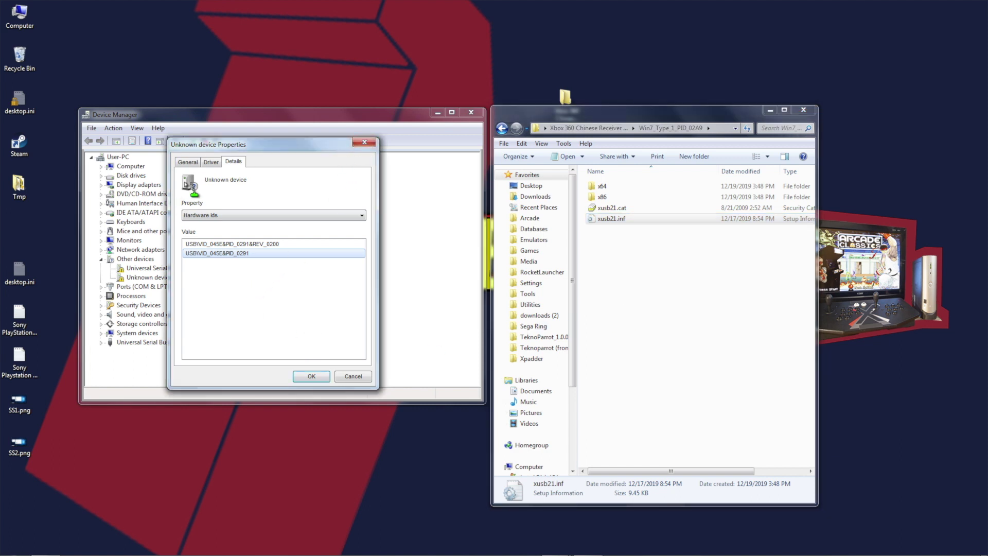
click(187, 164)
click(312, 331)
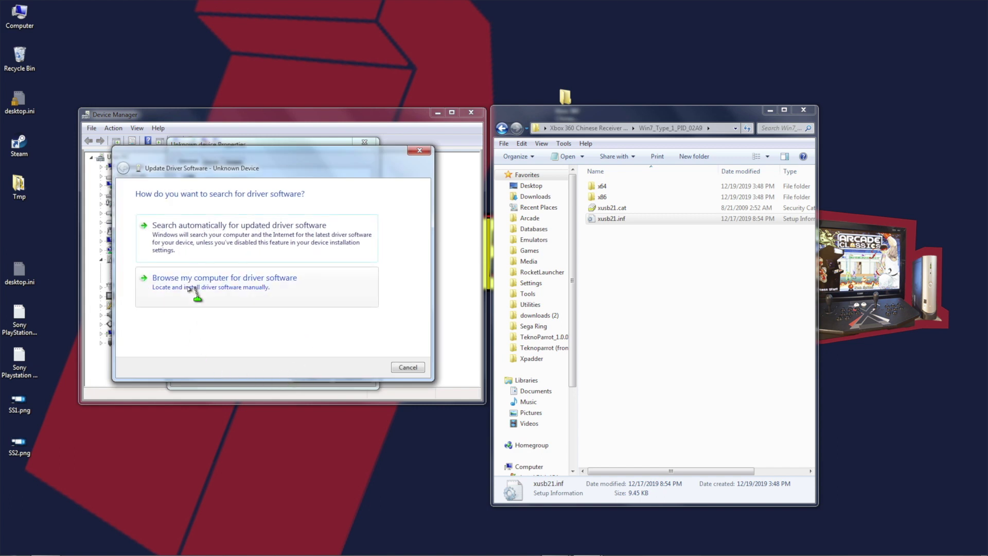
click(252, 292)
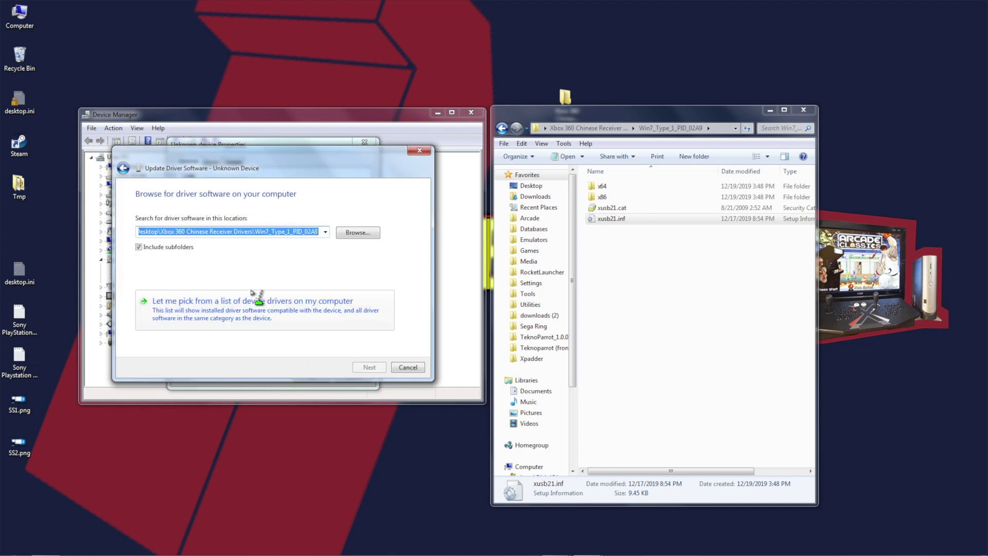
click(374, 237)
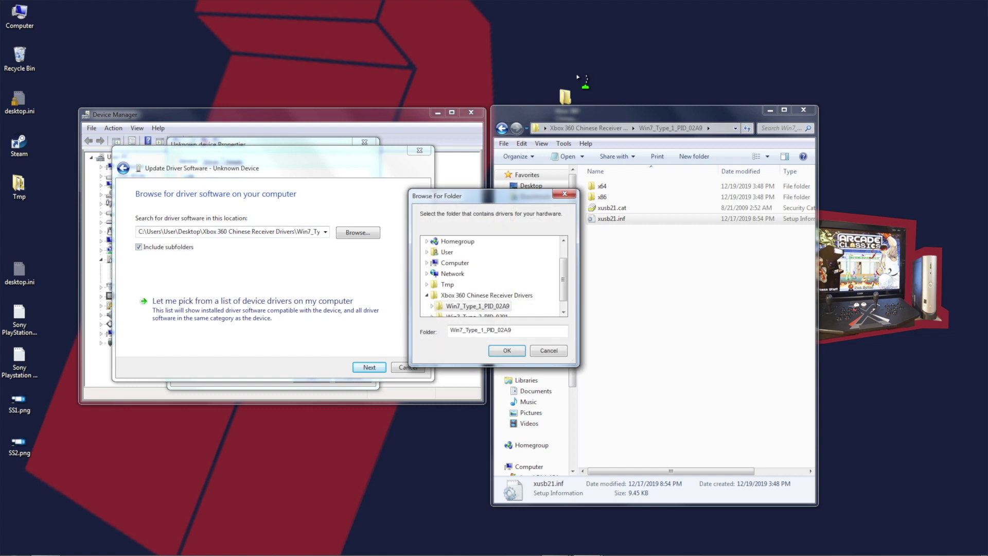
Pick the Win7_Type_2_PID_0291 folder as the driver location and begin the installation
drag(527, 189, 375, 183)
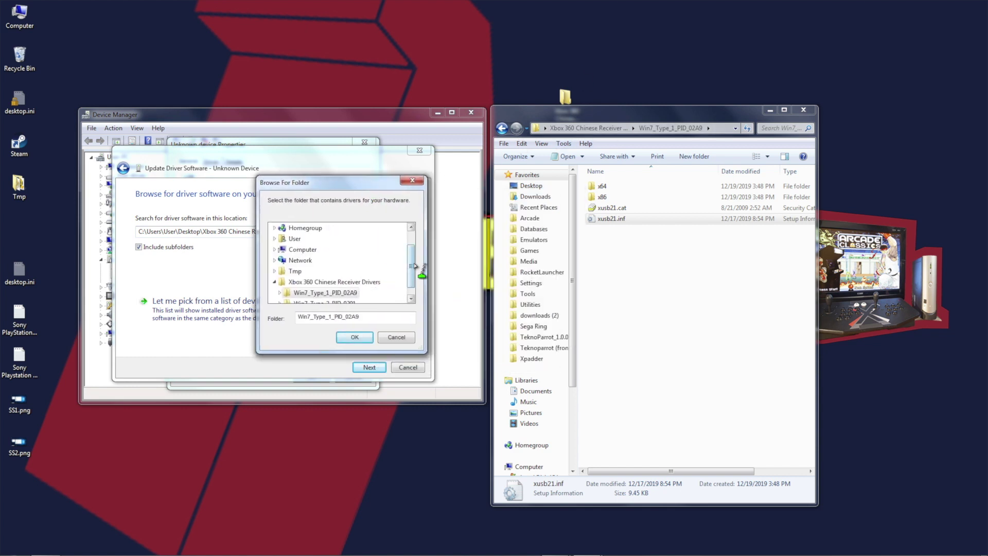
click(297, 283)
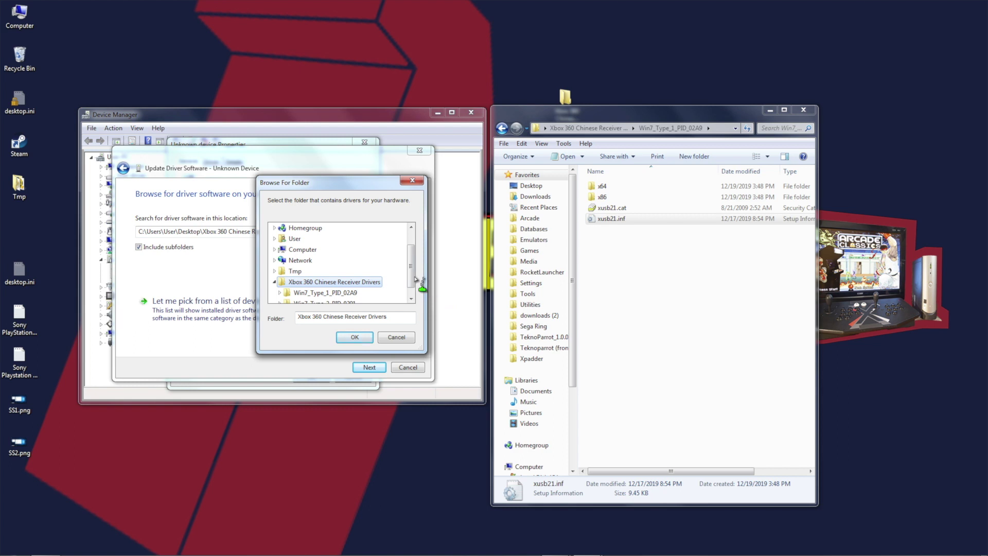
scroll(411, 268, down, 1)
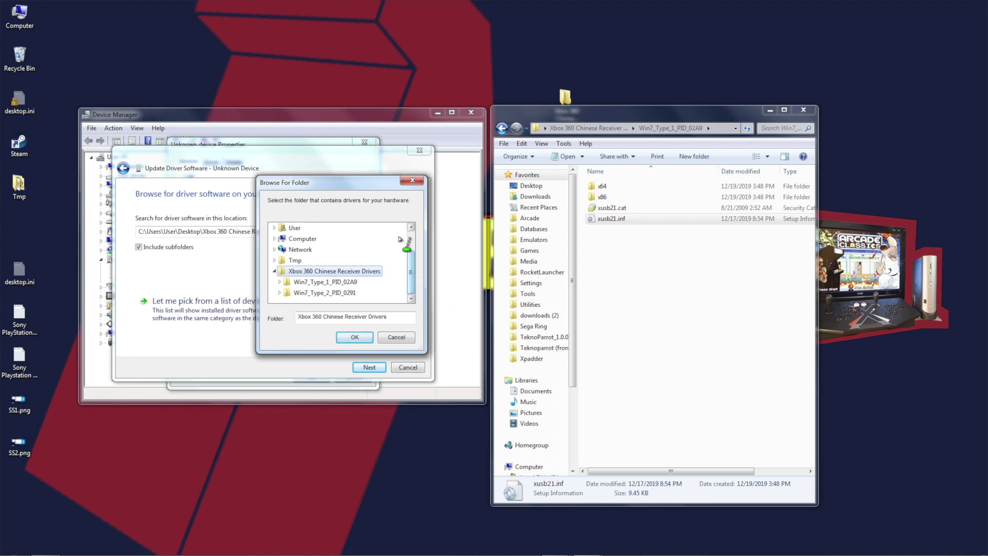
double_click(330, 293)
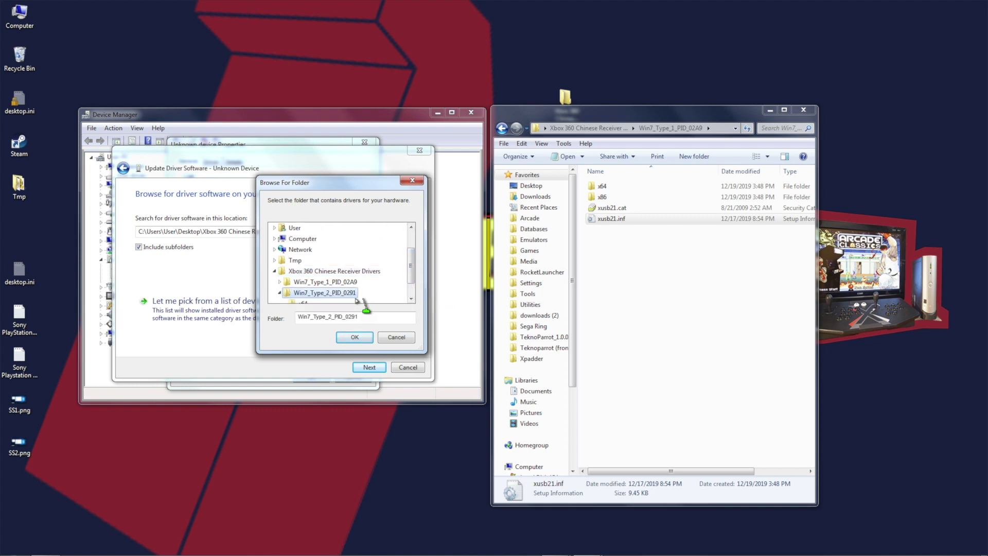
click(358, 338)
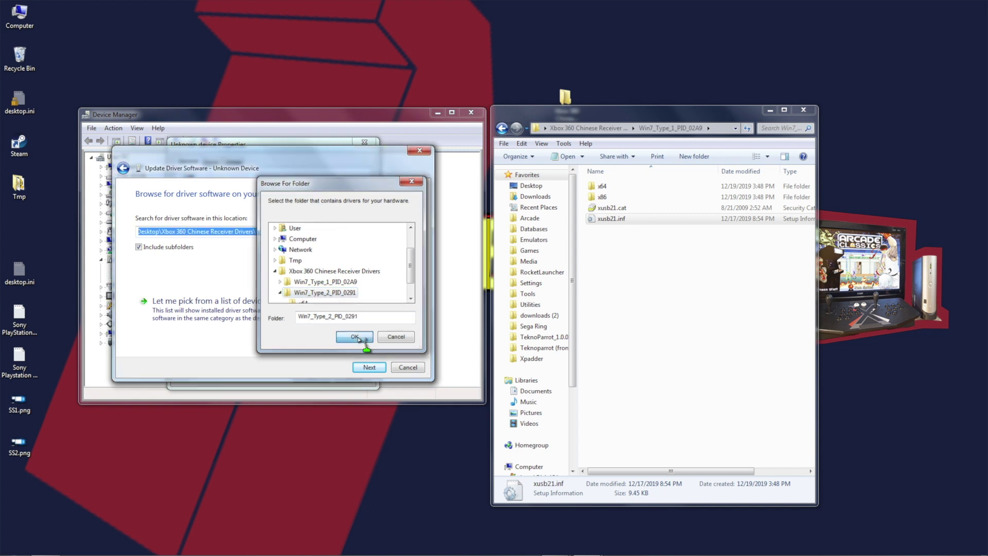
click(369, 367)
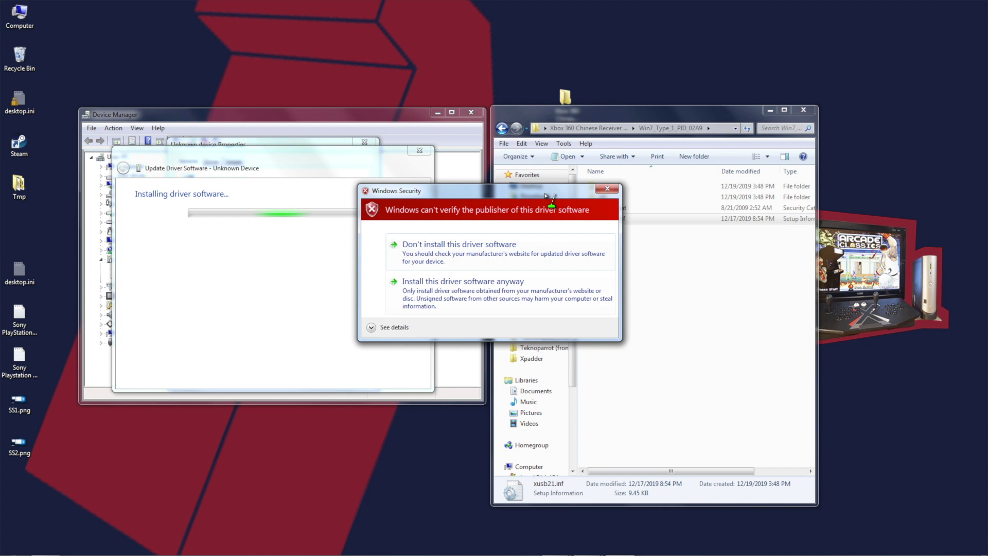
Move the Windows Security warning aside and choose to install the unverified driver anyway
drag(551, 193, 461, 253)
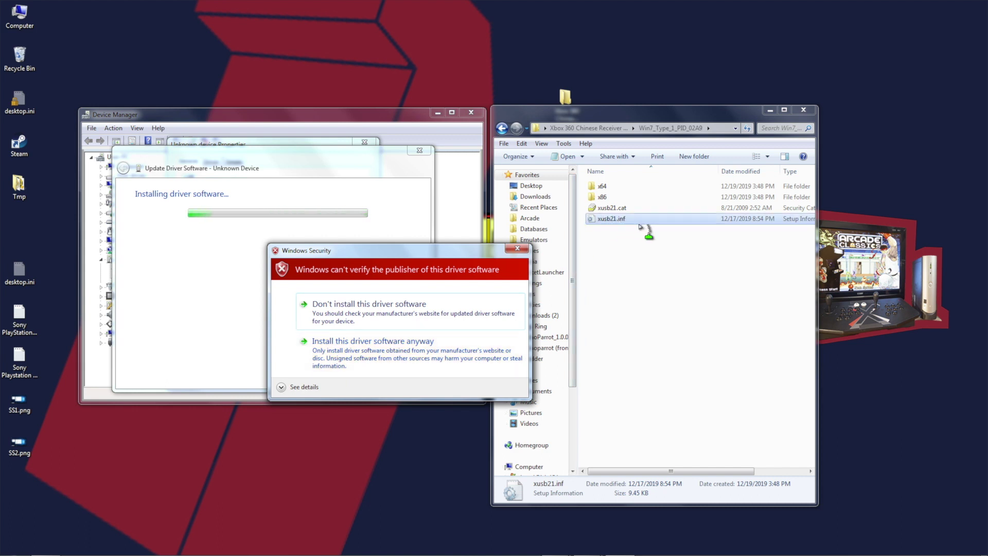
drag(464, 254, 498, 228)
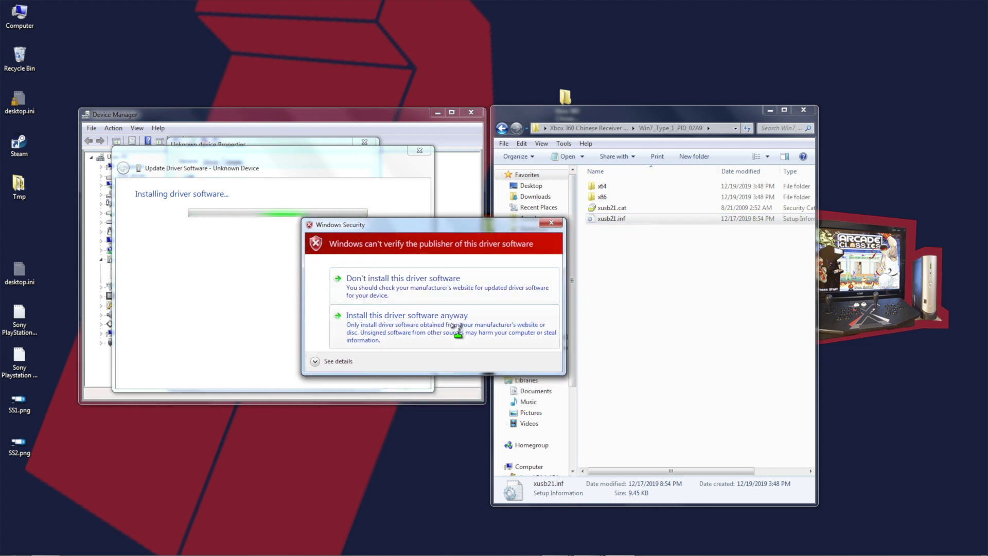
click(390, 325)
click(390, 326)
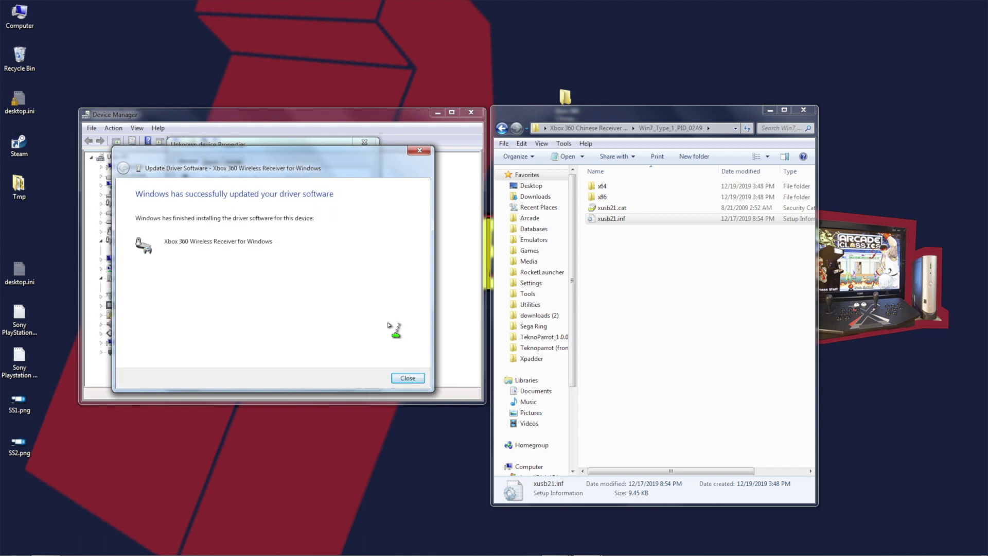
Close the driver update success message and the Xbox 360 Wireless Receiver's Properties dialog
click(408, 377)
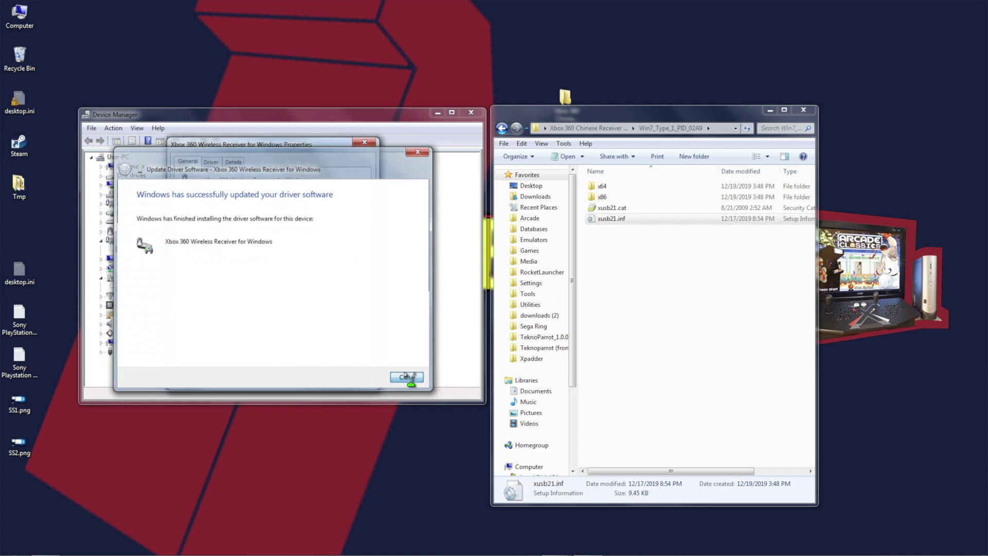
click(365, 143)
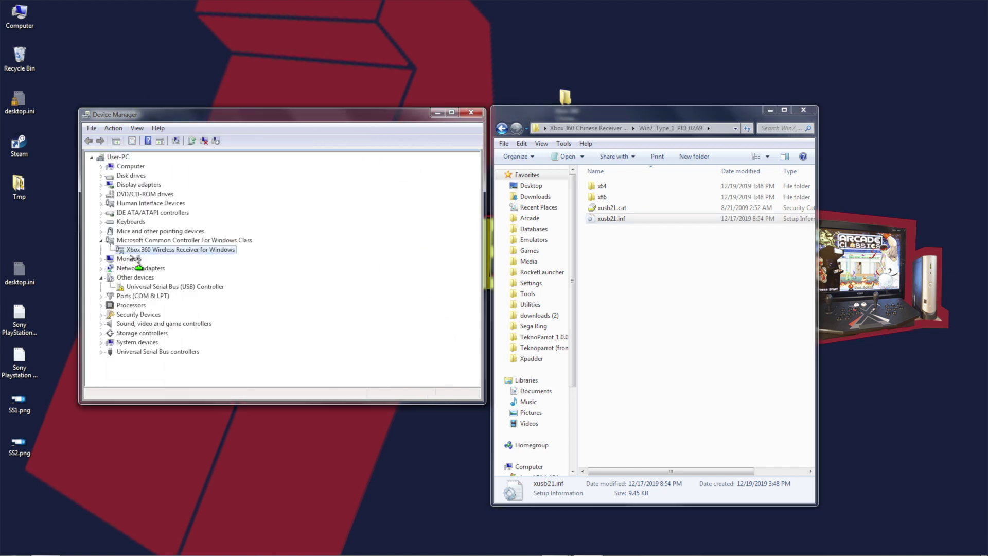